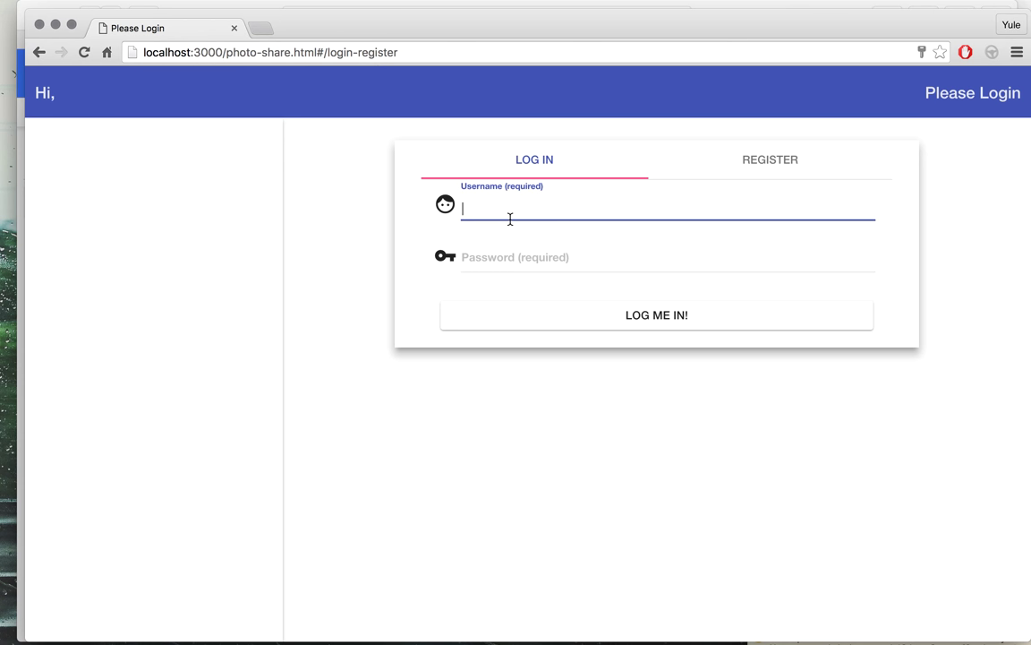
{"action": "key", "text": "Tab"}
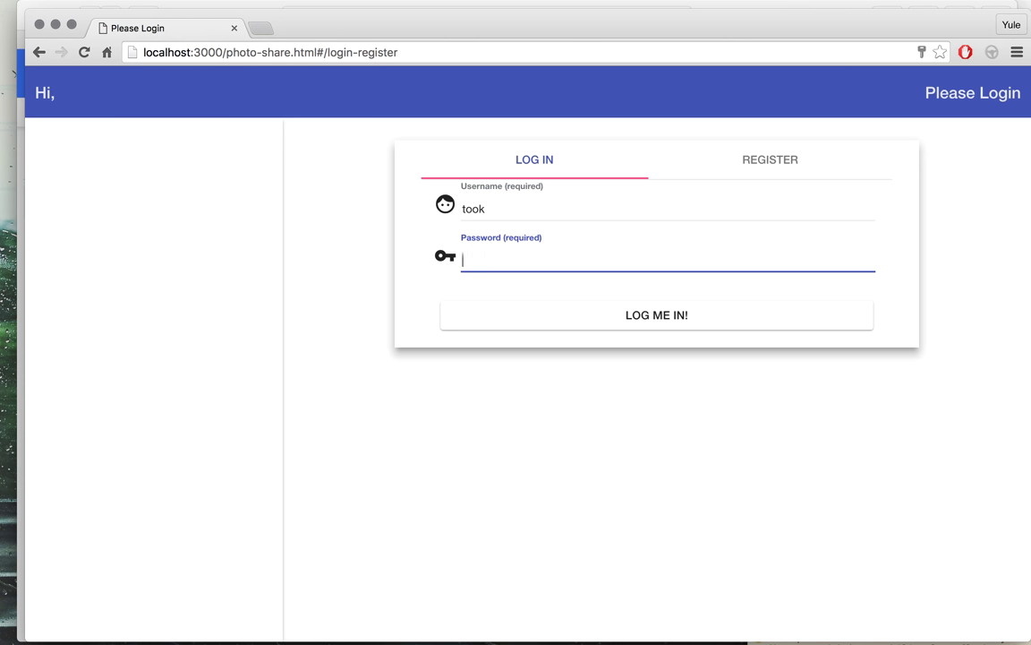
{"action": "left_click", "coordinate": [589, 323]}
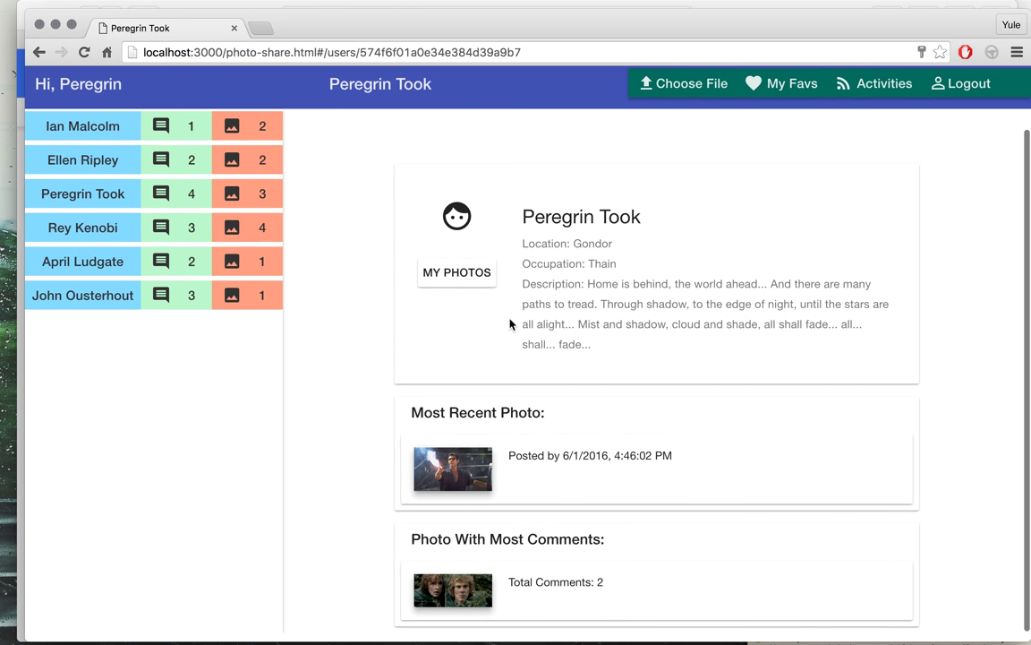
Step: Open Peregrin Took's most recent photo, 2 of 3, dated 6/1/2016
{"action": "scroll", "coordinate": [511, 324], "scroll_direction": "up", "scroll_amount": 1}
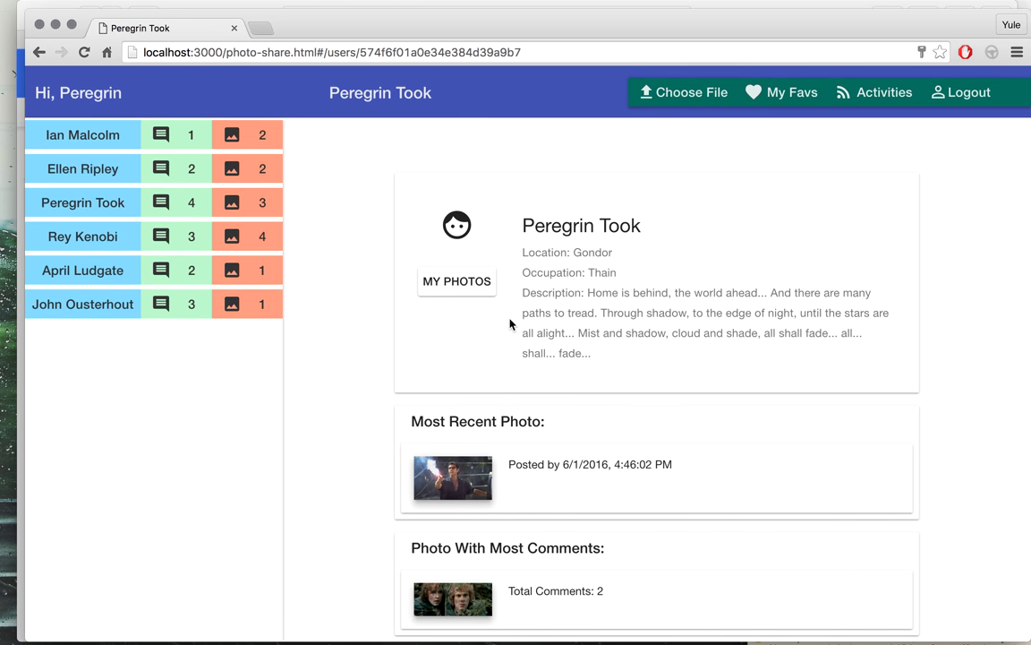
{"action": "left_click_drag", "start_coordinate": [410, 420], "coordinate": [529, 420]}
{"action": "left_click", "coordinate": [529, 421]}
{"action": "left_click", "coordinate": [465, 484]}
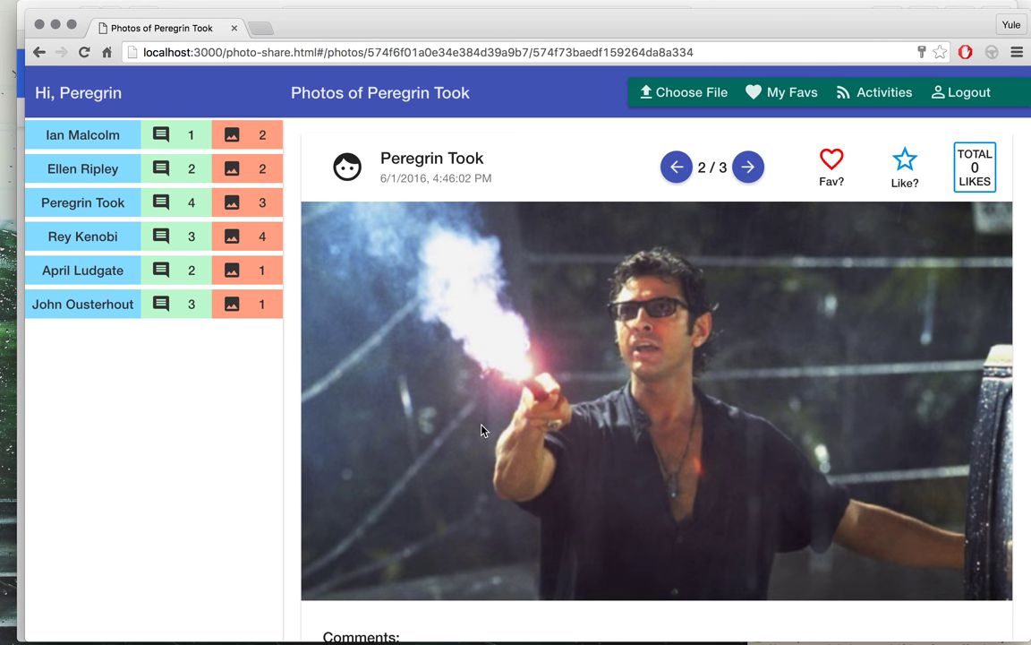
Step: Open Ian Malcolm's most recent photo (1 of 2, 9/13/2009) and favourite it
{"action": "scroll", "coordinate": [481, 429], "scroll_direction": "down", "scroll_amount": 3}
{"action": "scroll", "coordinate": [480, 429], "scroll_direction": "up", "scroll_amount": 3}
{"action": "left_click", "coordinate": [115, 137]}
{"action": "scroll", "coordinate": [349, 315], "scroll_direction": "down", "scroll_amount": 2}
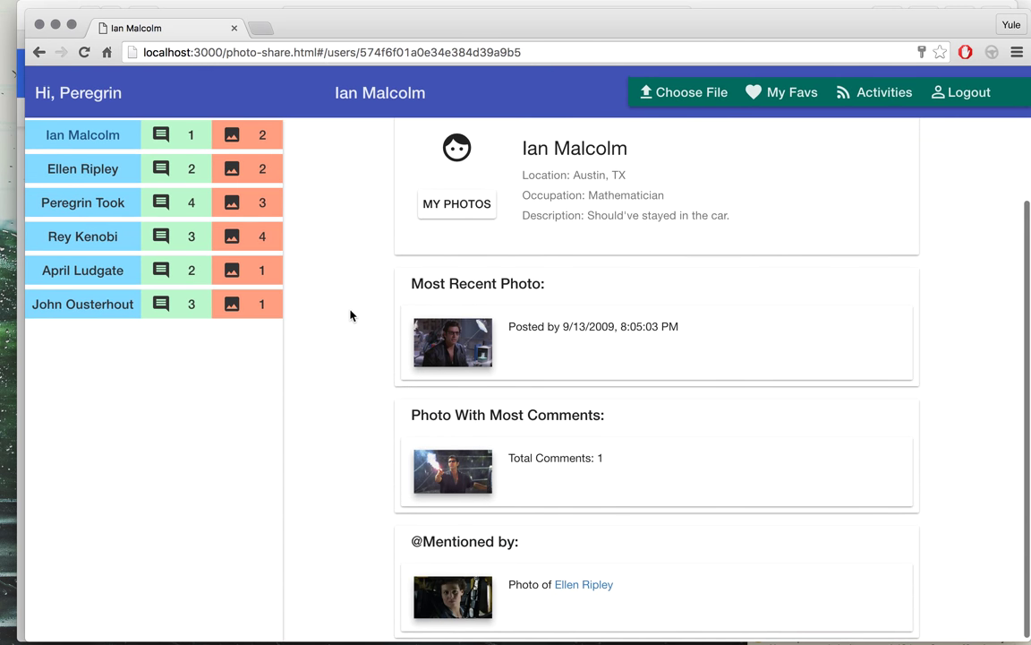
{"action": "left_click", "coordinate": [484, 341]}
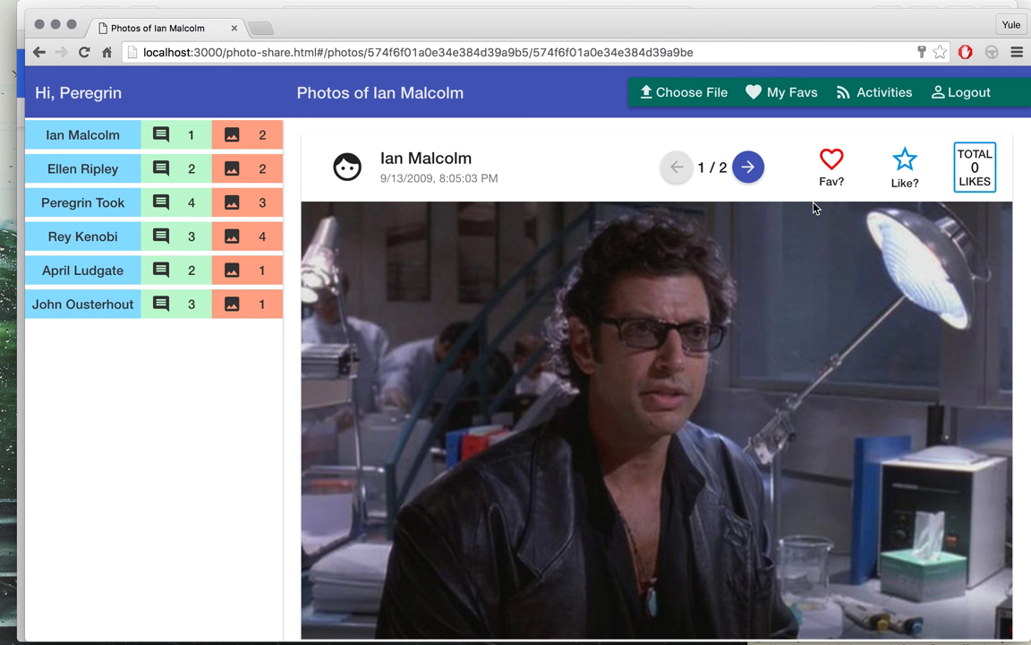
{"action": "left_click", "coordinate": [832, 158]}
Step: Check the Faved! label on Ian Malcolm's photo, then view My Favorites
{"action": "left_click_drag", "start_coordinate": [814, 183], "coordinate": [863, 183]}
{"action": "left_click", "coordinate": [831, 158]}
{"action": "left_click", "coordinate": [790, 98]}
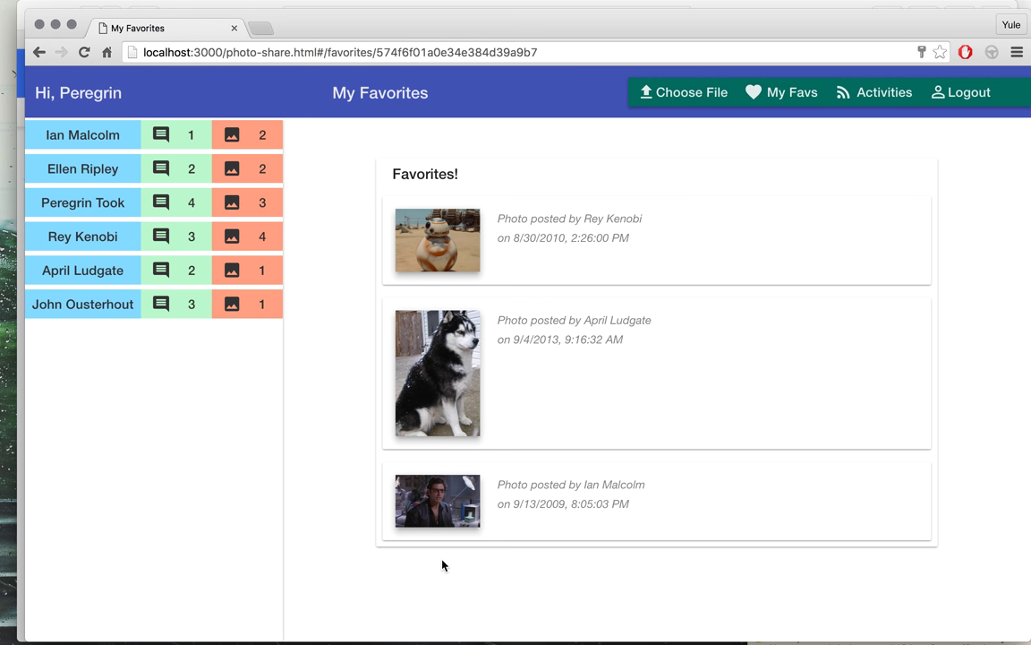
Step: Unfavourite Ian Malcolm's 9/13/2009 photo from My Favorites and return to it
{"action": "left_click", "coordinate": [456, 506]}
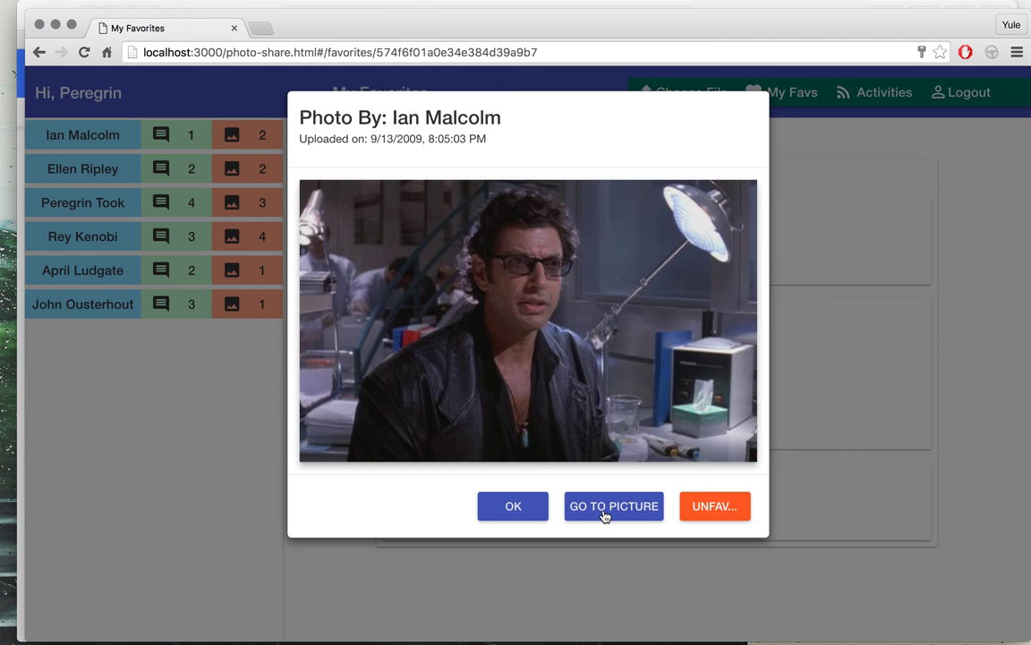
{"action": "left_click", "coordinate": [736, 511]}
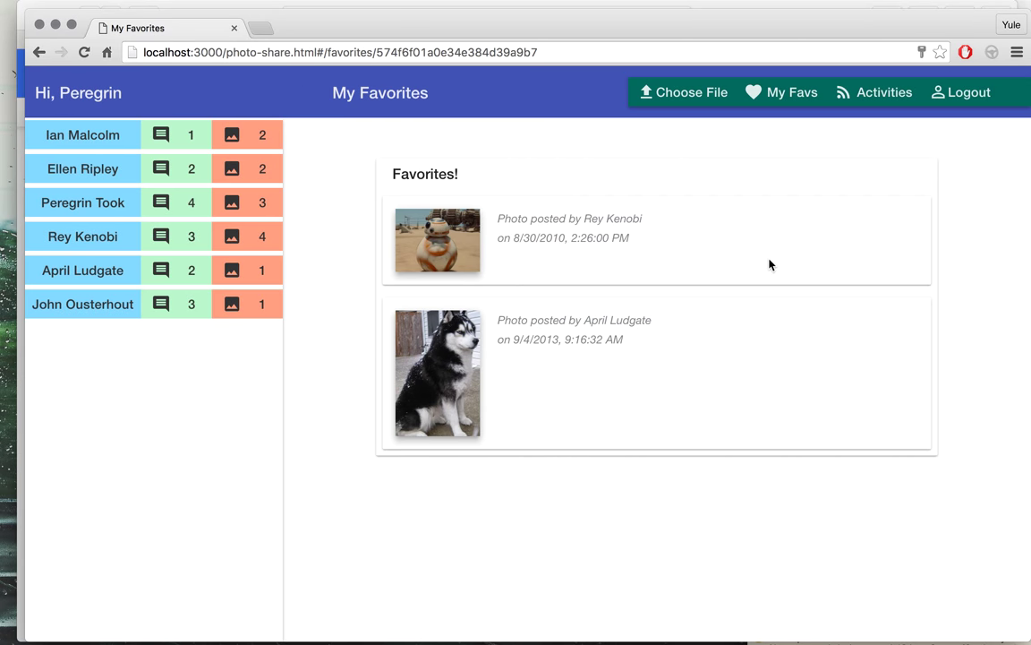
{"action": "scroll", "coordinate": [769, 264], "scroll_direction": "left", "scroll_amount": 5}
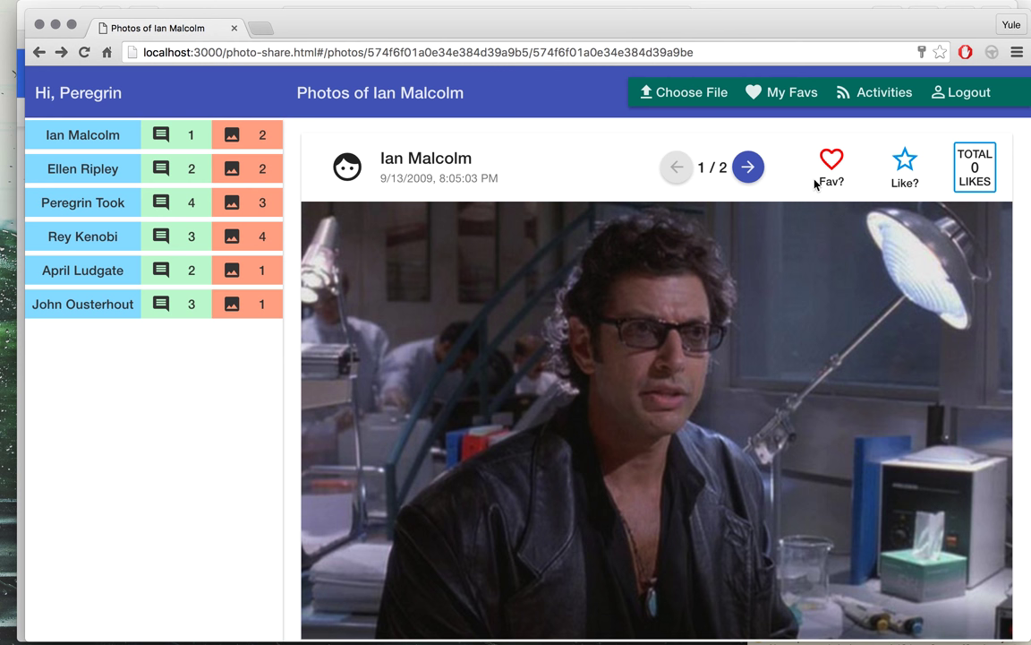
Step: Favourite Ian Malcolm's lab photo again and toggle its like on and off
{"action": "left_click", "coordinate": [826, 152]}
{"action": "left_click", "coordinate": [906, 166]}
{"action": "left_click", "coordinate": [906, 167]}
{"action": "left_click", "coordinate": [906, 168]}
Step: Like Ian Malcolm's second photo, the flare photo
{"action": "left_click", "coordinate": [752, 178]}
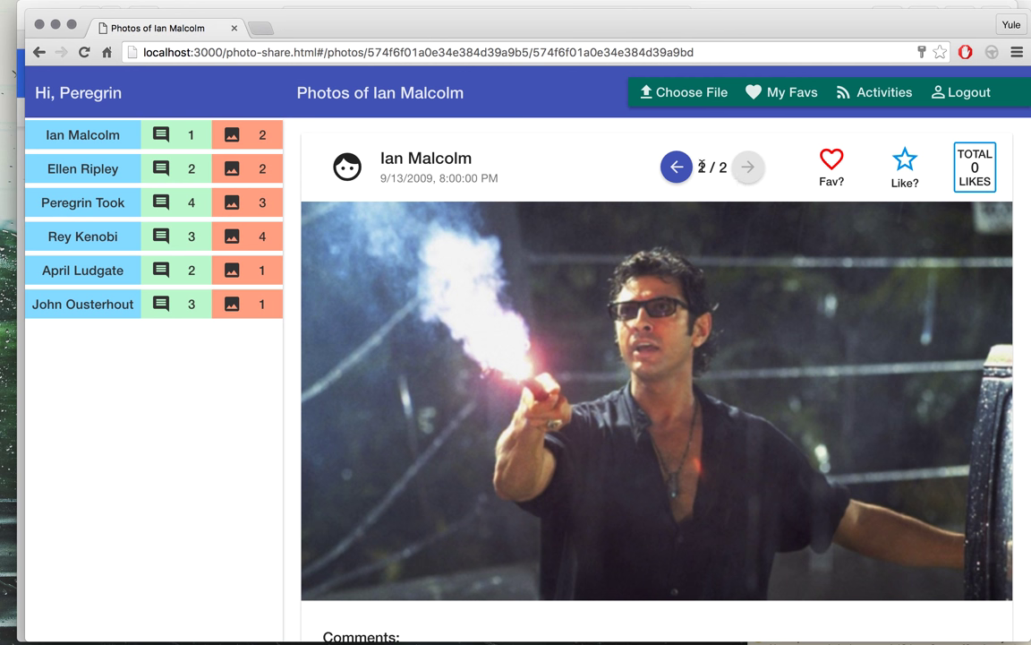
{"action": "left_click_drag", "start_coordinate": [696, 167], "coordinate": [725, 167]}
{"action": "left_click", "coordinate": [644, 150]}
{"action": "left_click", "coordinate": [906, 165]}
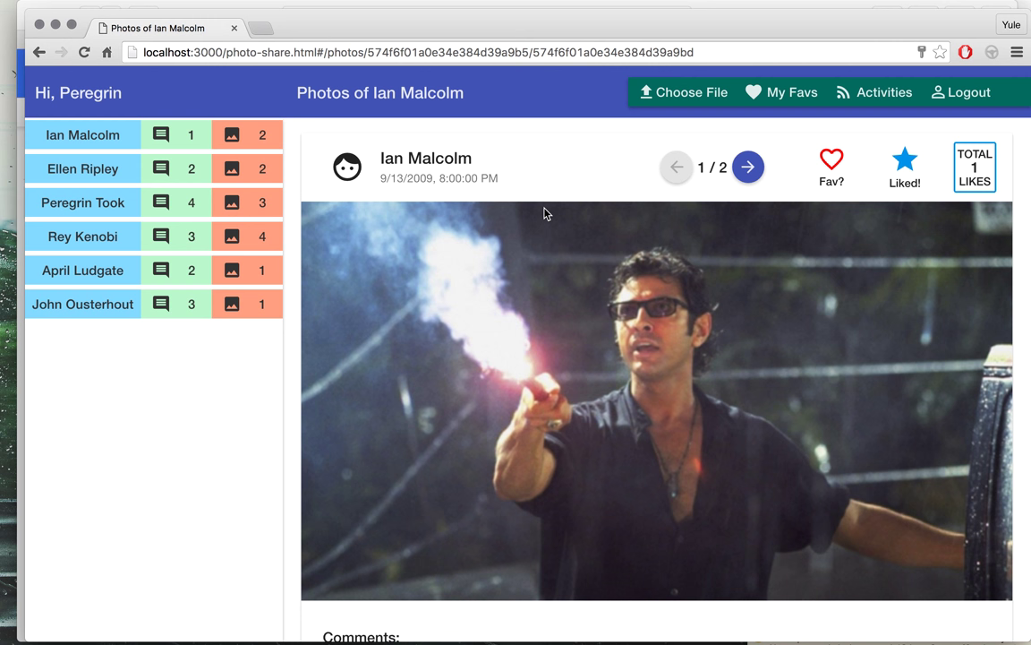
{"action": "scroll", "coordinate": [546, 212], "scroll_direction": "down", "scroll_amount": 4}
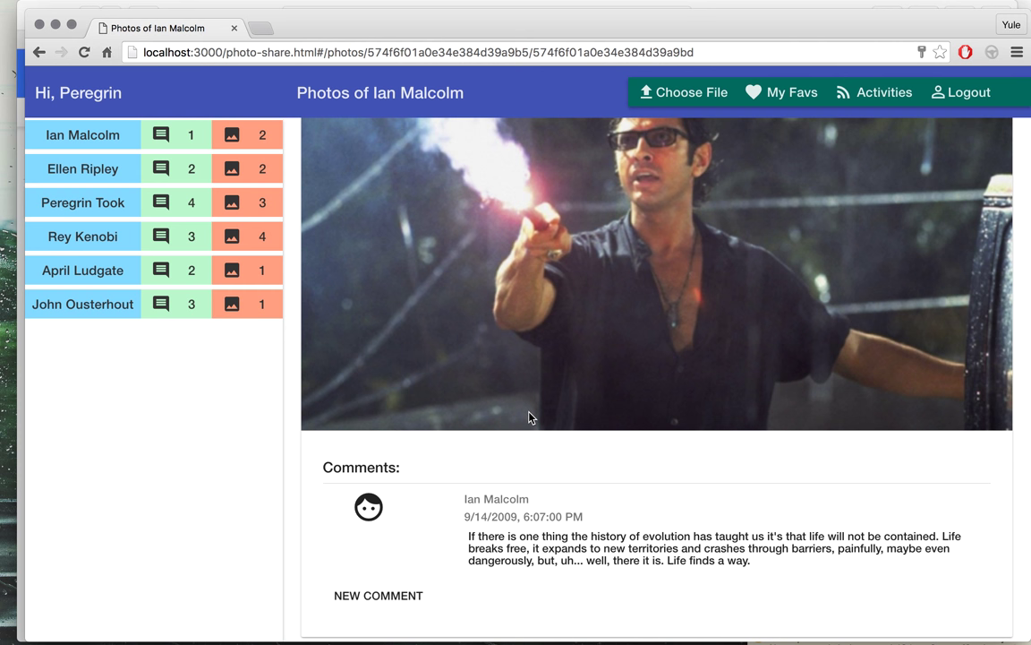
{"action": "left_click", "coordinate": [392, 592]}
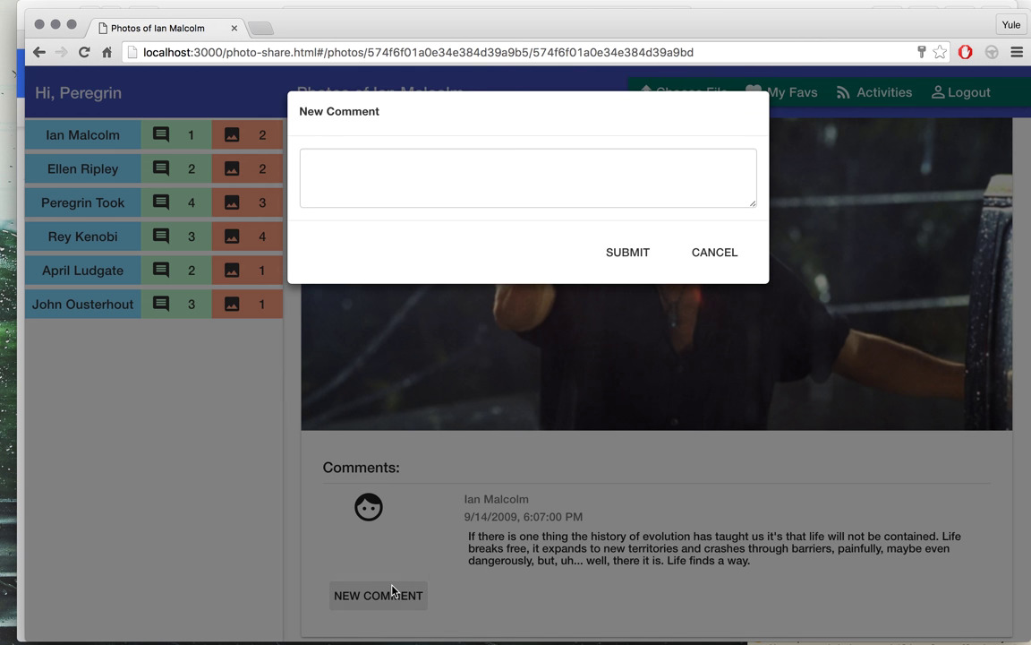
{"action": "left_click", "coordinate": [407, 177]}
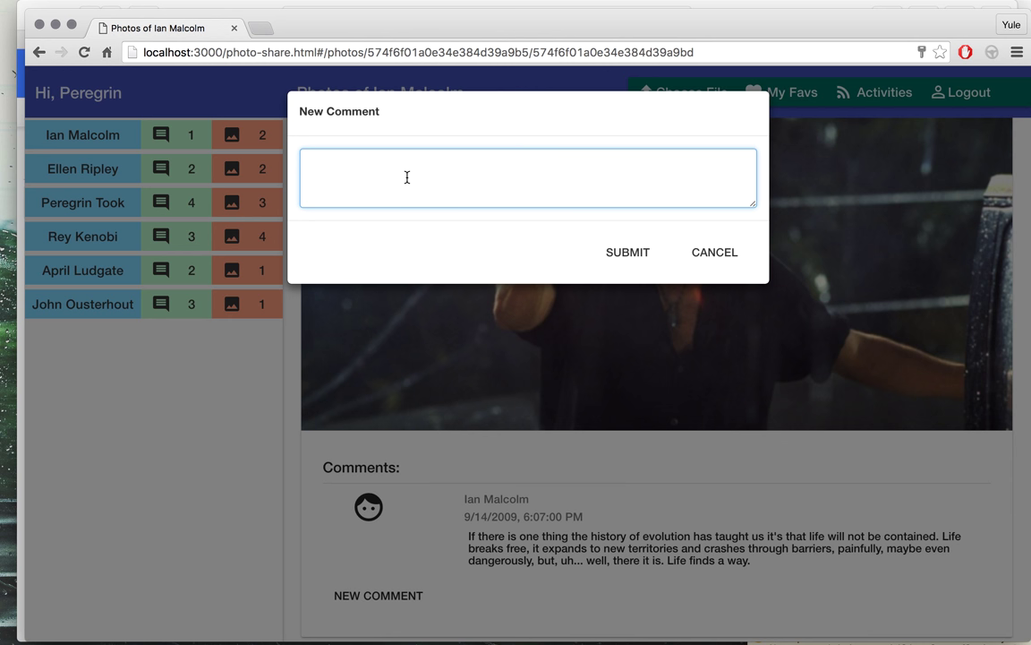
{"action": "type", "text": "@"}
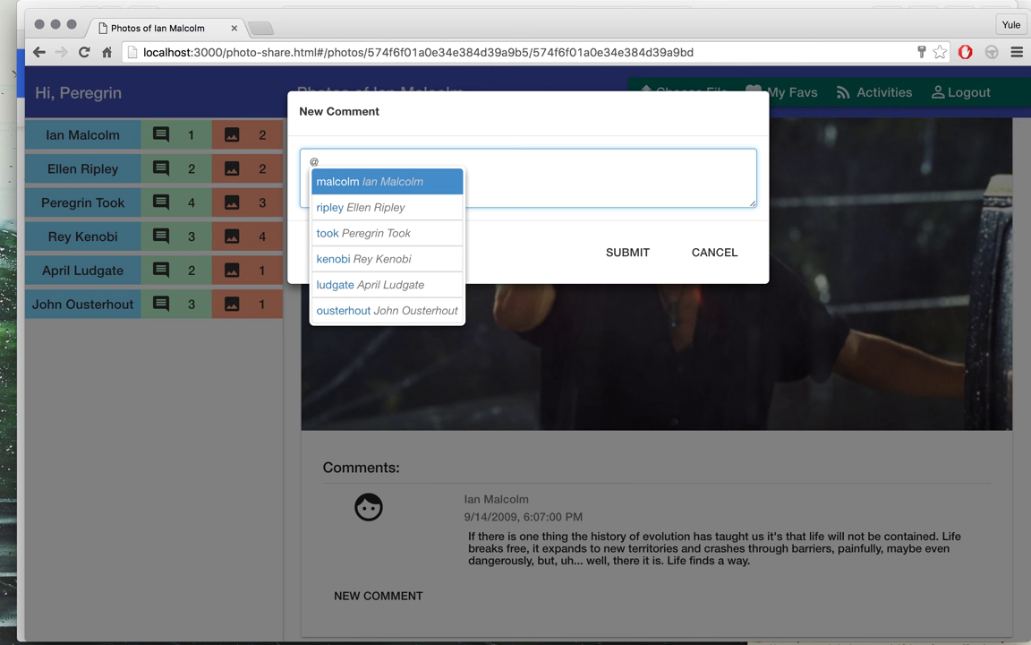
{"action": "type", "text": "m"}
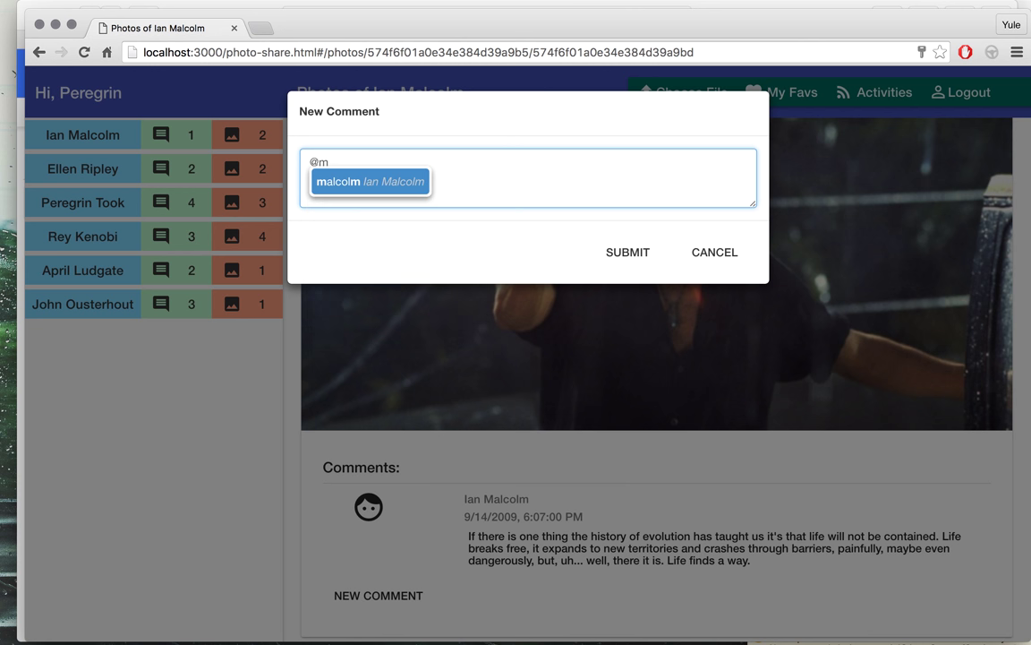
{"action": "key", "text": "BackSpace"}
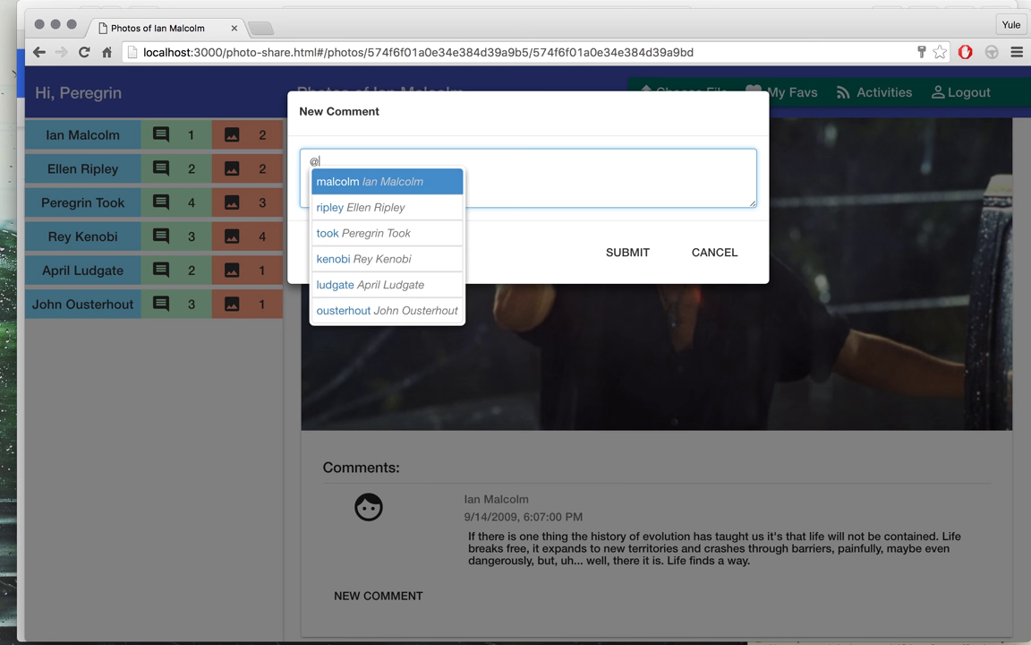
{"action": "type", "text": "l"}
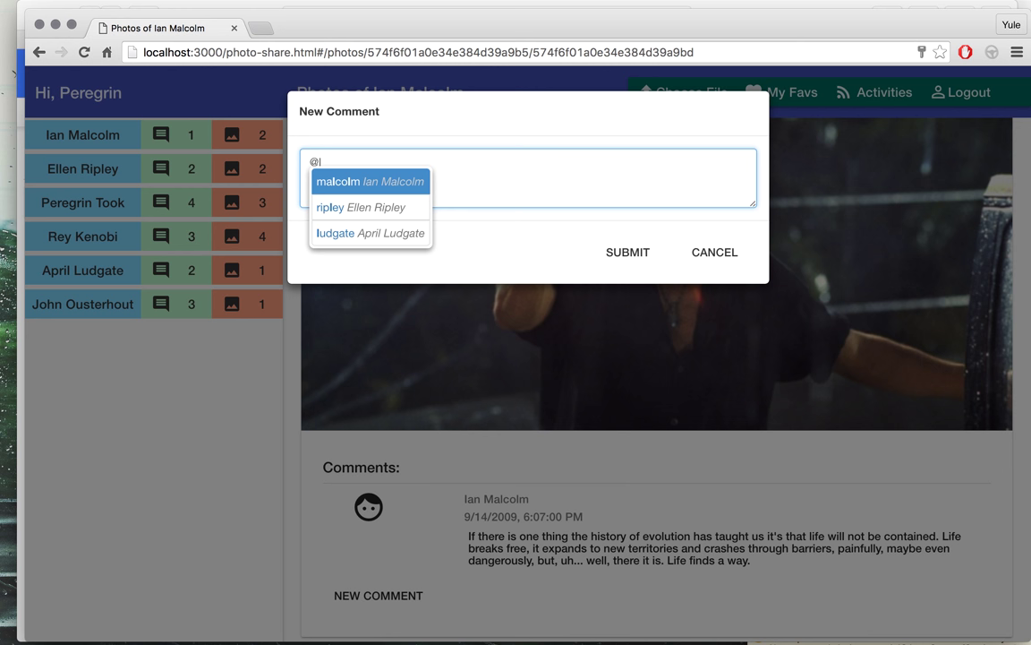
{"action": "key", "text": "Return"}
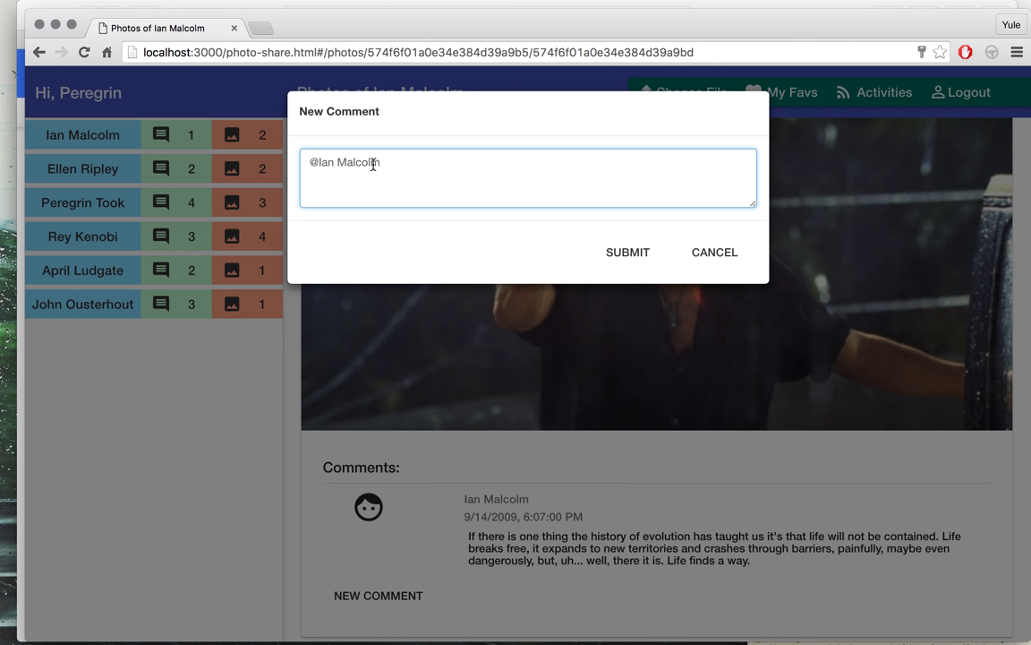
{"action": "left_click_drag", "start_coordinate": [319, 162], "coordinate": [392, 158]}
{"action": "left_click", "coordinate": [622, 154]}
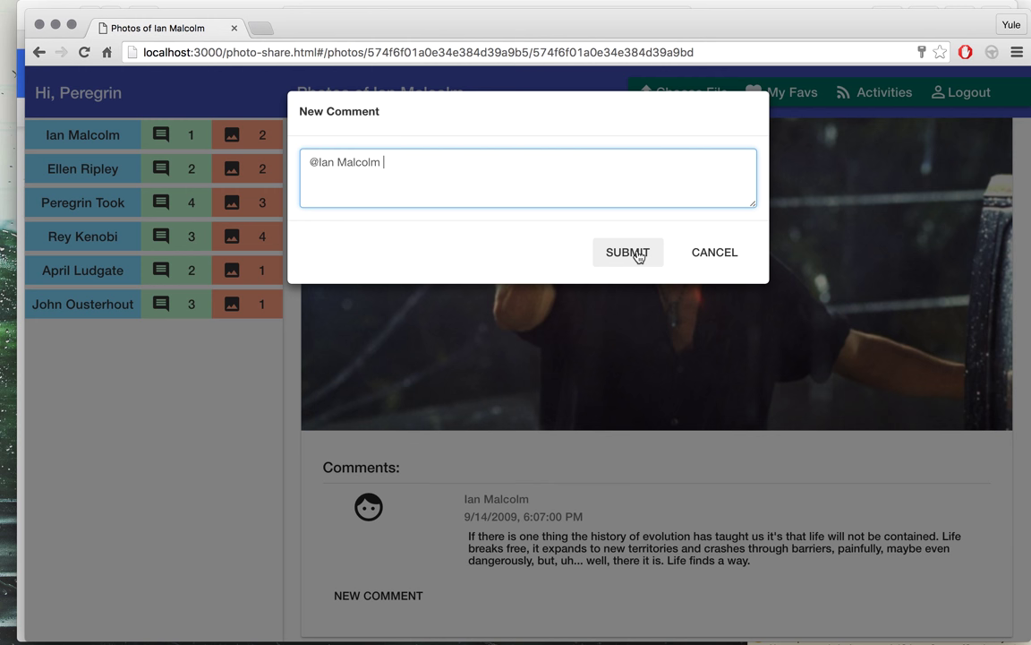
{"action": "left_click", "coordinate": [637, 256]}
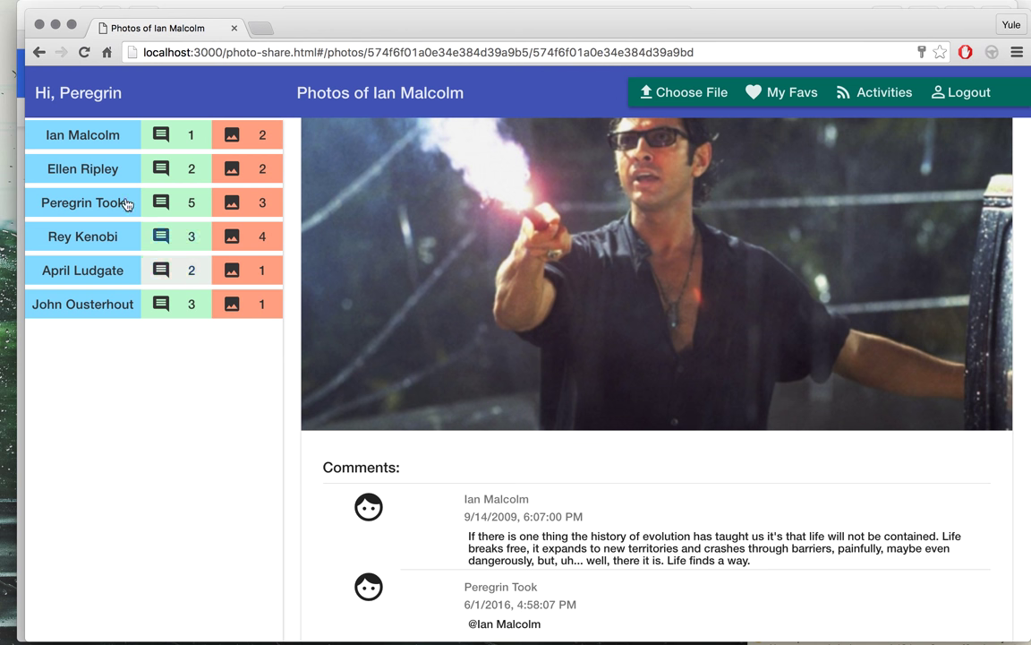
{"action": "left_click", "coordinate": [79, 143]}
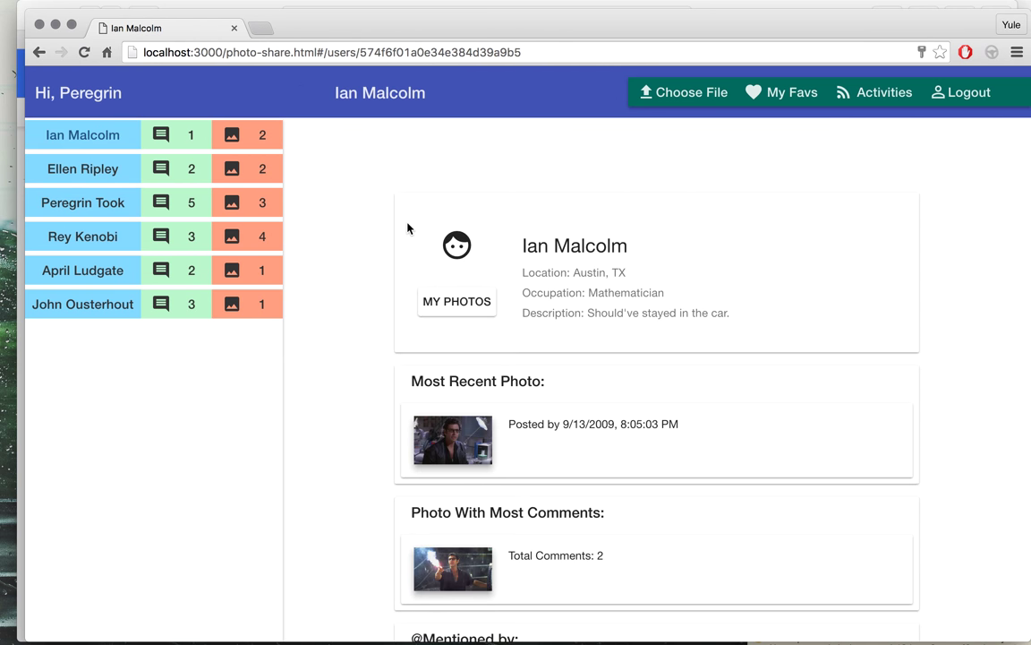
{"action": "scroll", "coordinate": [371, 230], "scroll_direction": "down", "scroll_amount": 3}
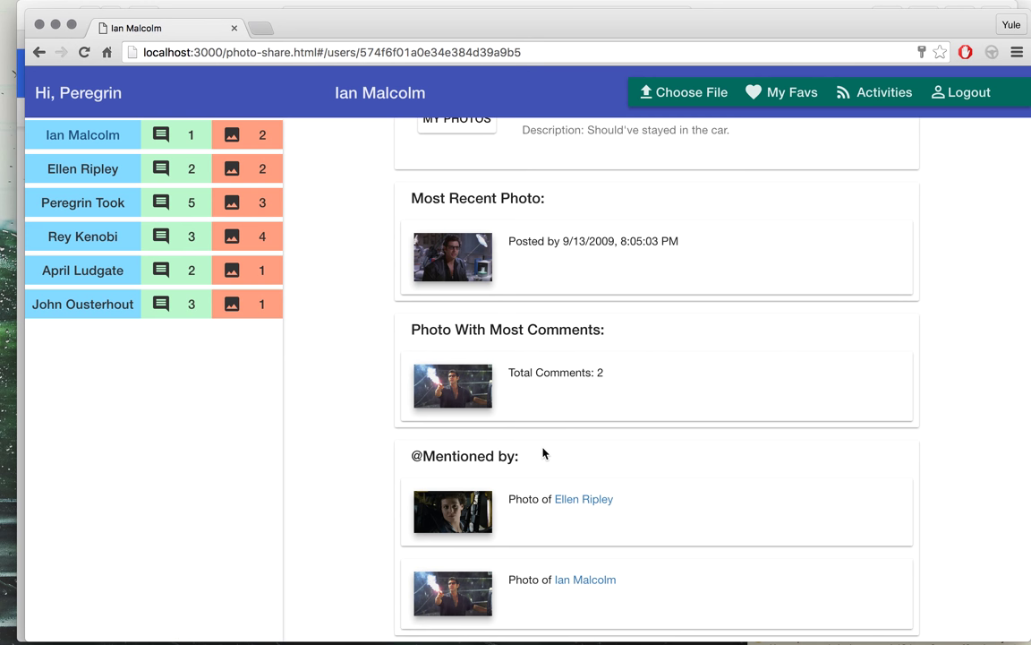
{"action": "scroll", "coordinate": [542, 454], "scroll_direction": "up", "scroll_amount": 3}
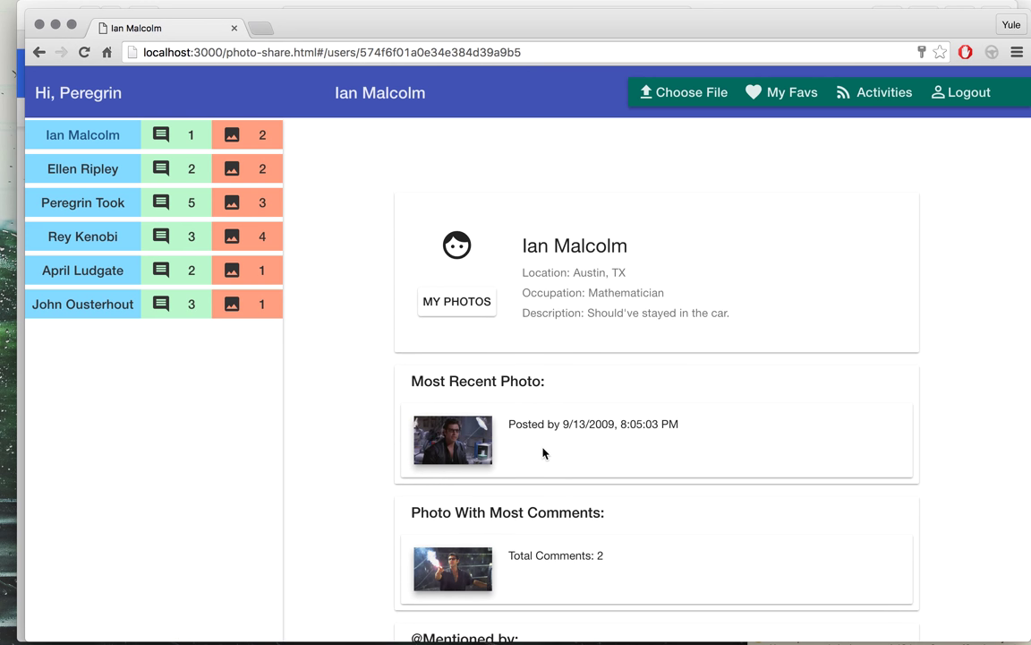
{"action": "left_click", "coordinate": [877, 98]}
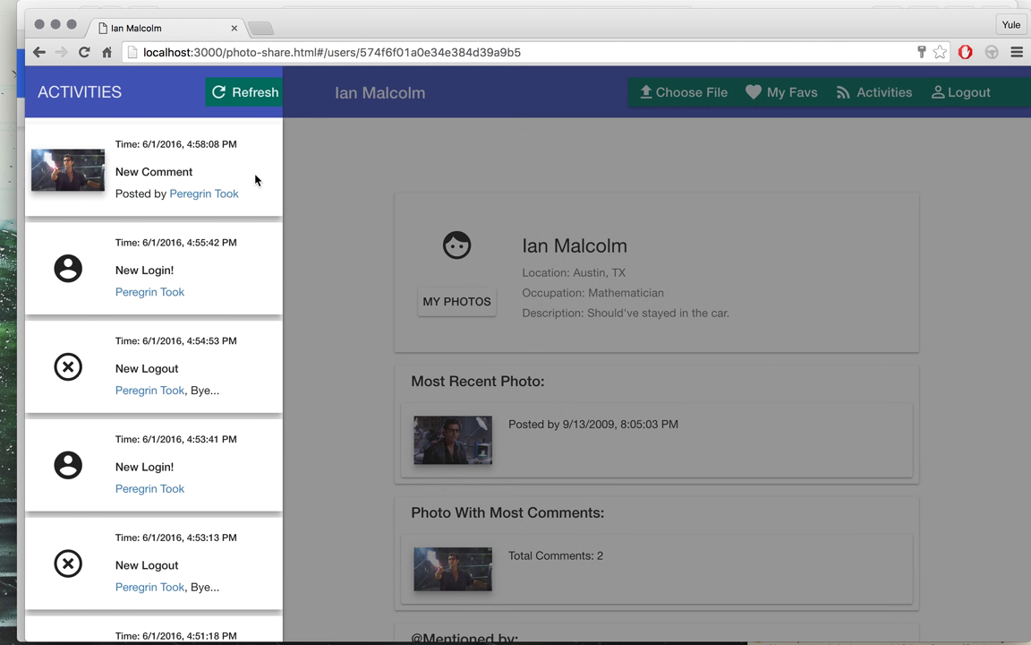
Step: Open the activity feed and review the New Comment entry
{"action": "left_click", "coordinate": [400, 153]}
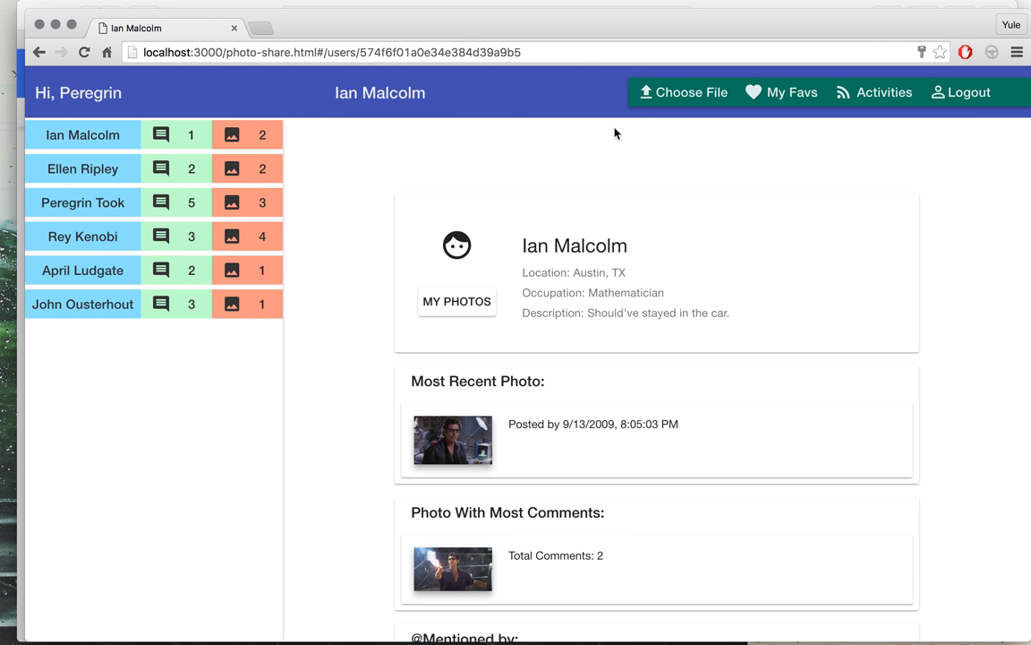
{"action": "left_click", "coordinate": [866, 95]}
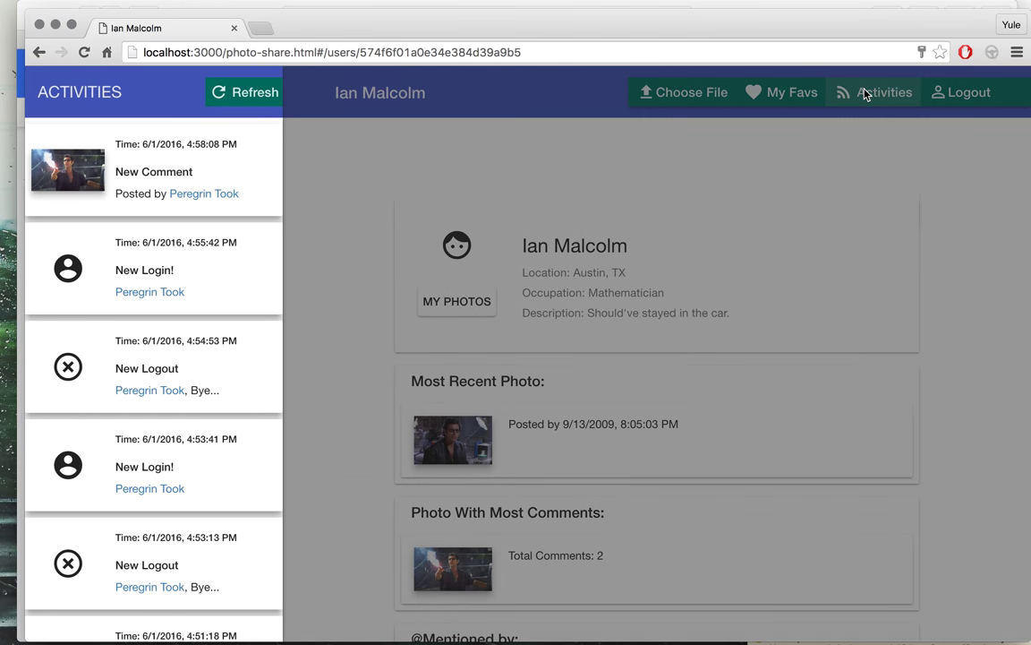
{"action": "left_click", "coordinate": [865, 95]}
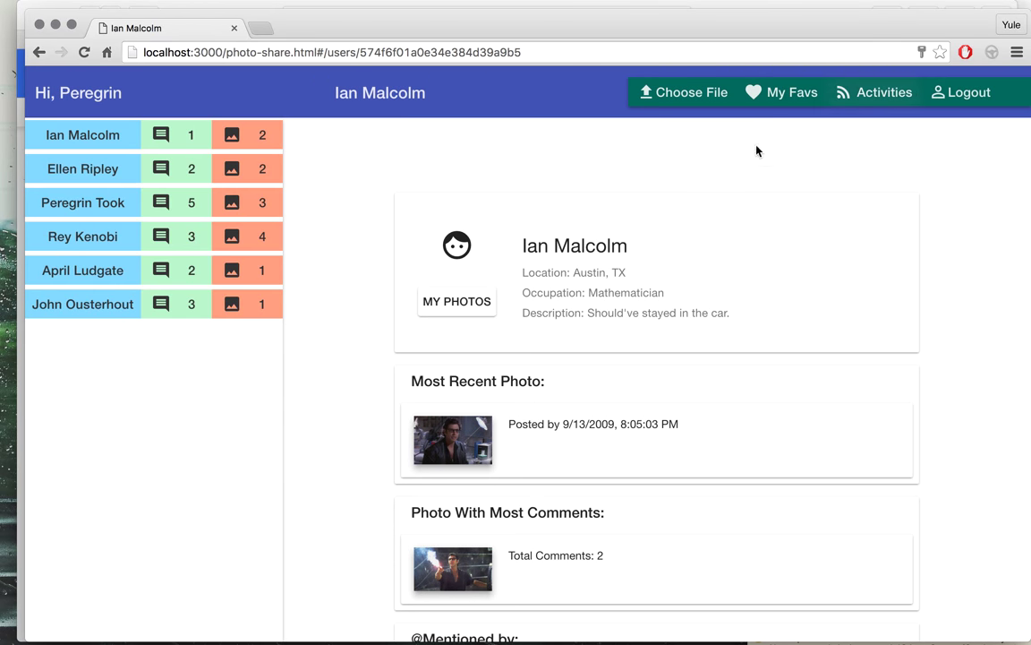
{"action": "left_click", "coordinate": [890, 106]}
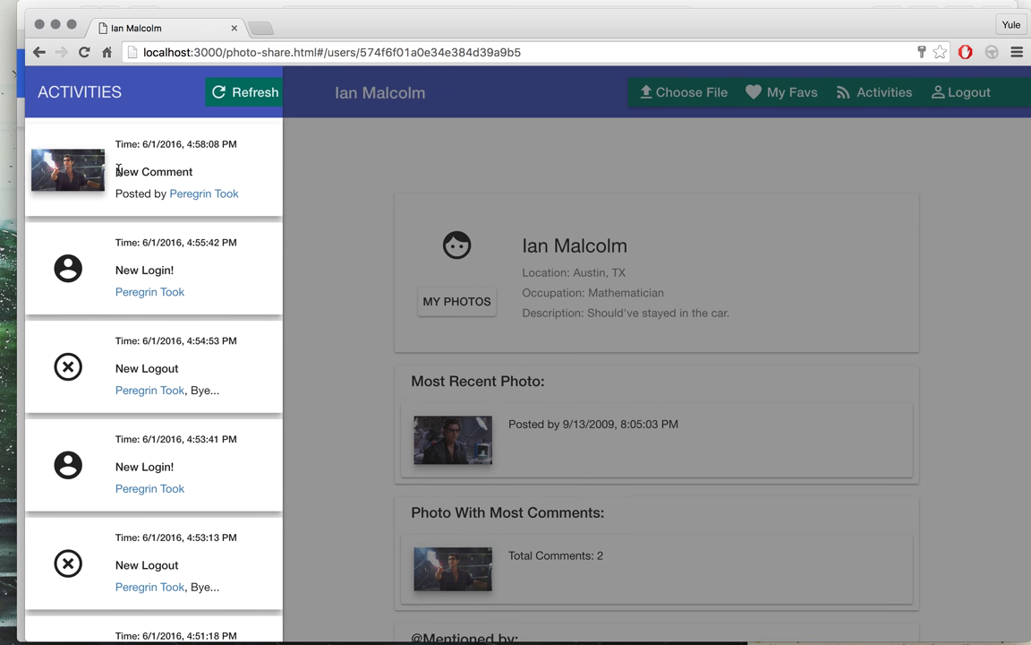
{"action": "left_click_drag", "start_coordinate": [118, 170], "coordinate": [199, 170]}
{"action": "left_click", "coordinate": [200, 171]}
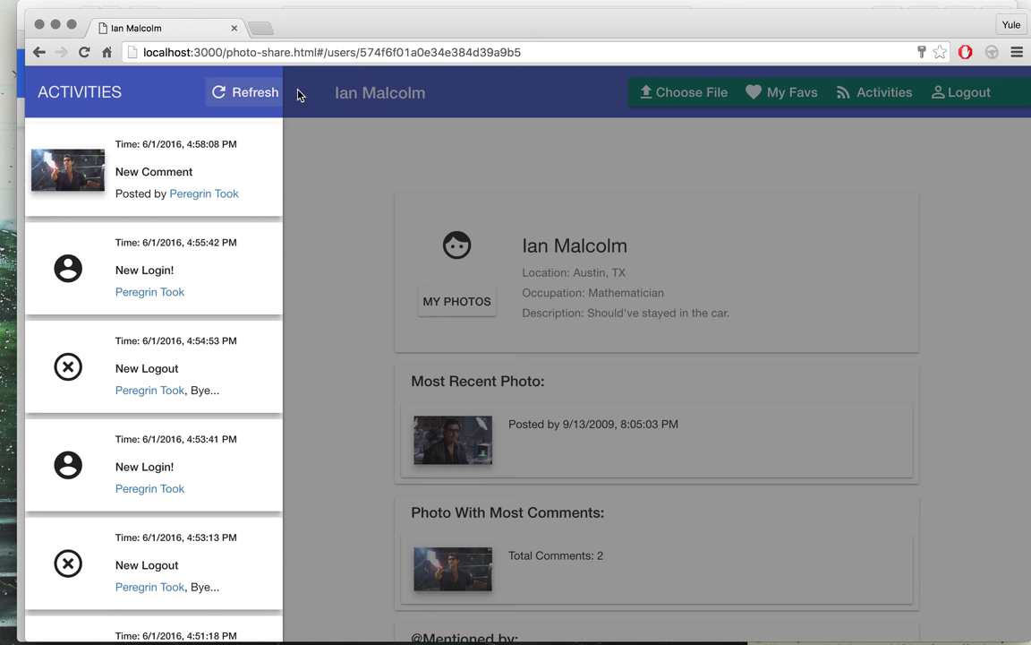
Step: Close the activity drawer and log out of Photo Share
{"action": "left_click", "coordinate": [302, 97]}
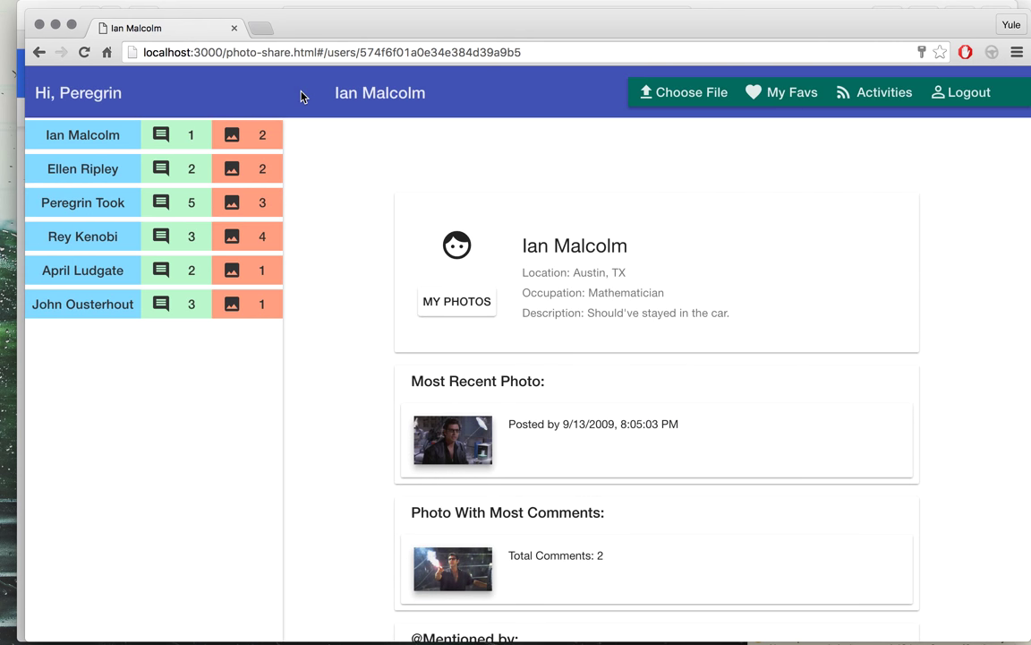
{"action": "scroll", "coordinate": [335, 292], "scroll_direction": "down", "scroll_amount": 3}
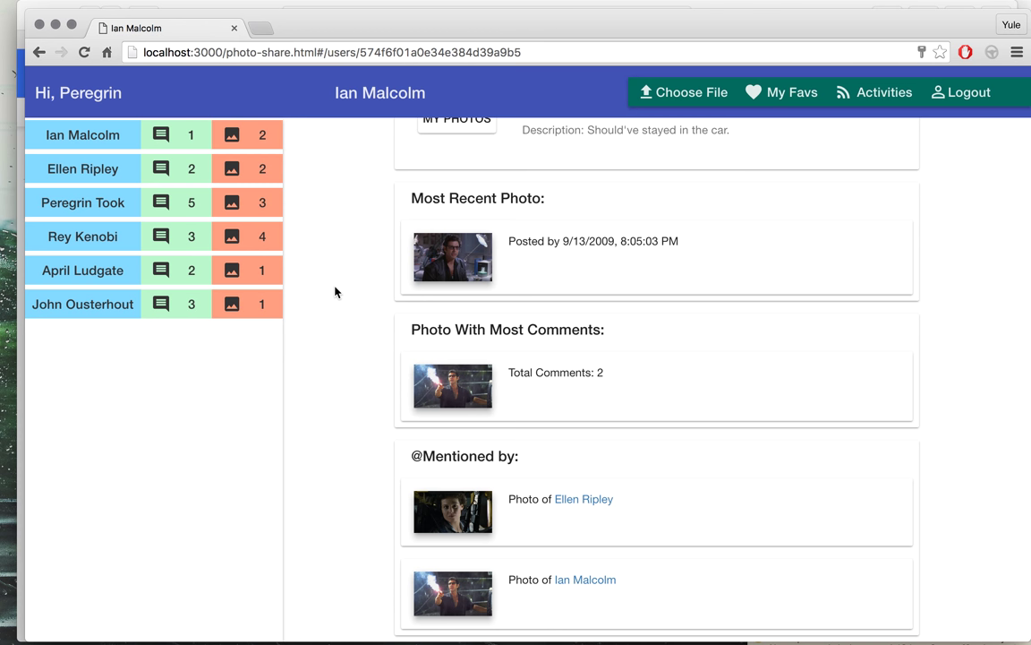
{"action": "left_click", "coordinate": [948, 92]}
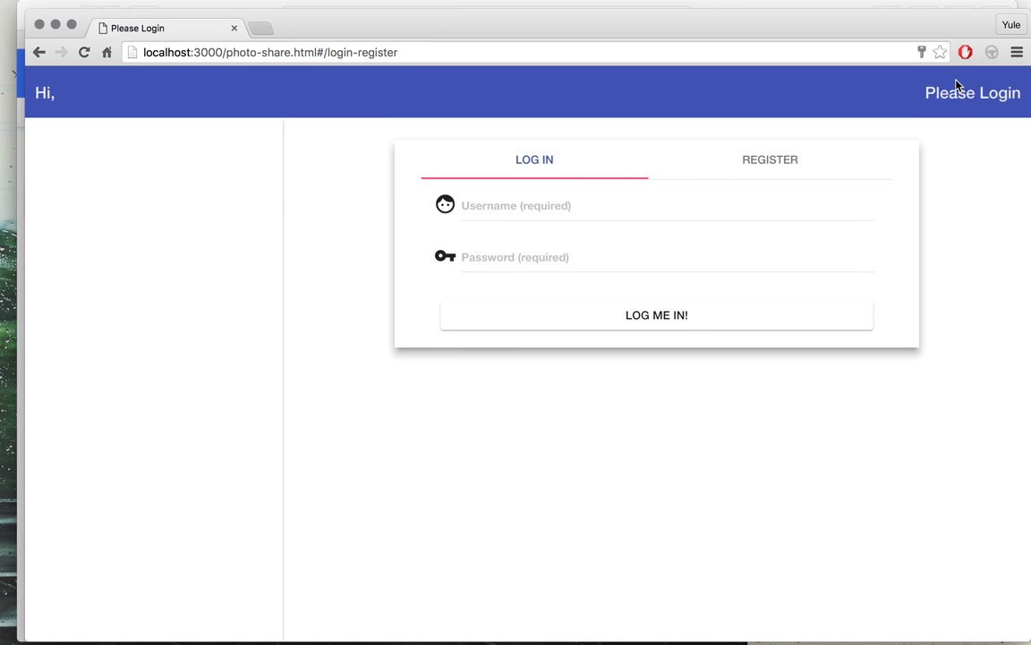